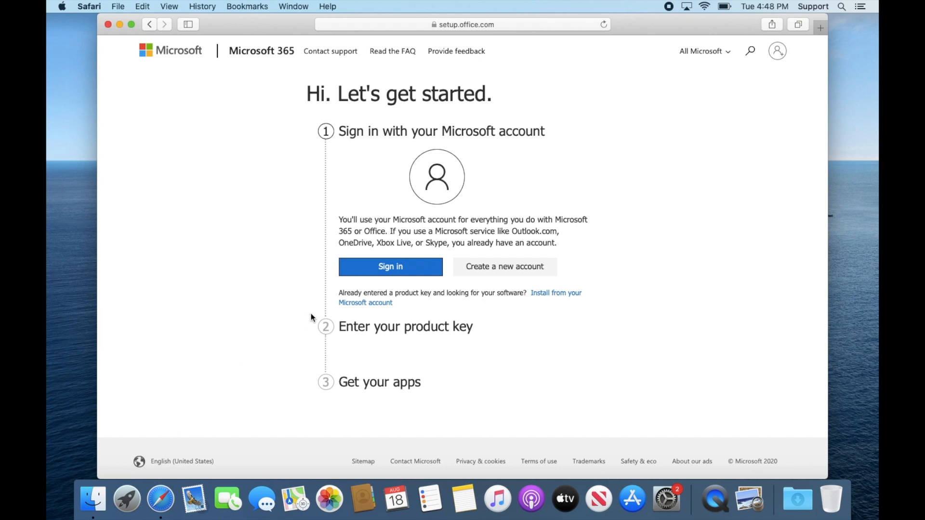
Start signing in with the Microsoft account and submit the account e-mail address.
left_click(366, 274)
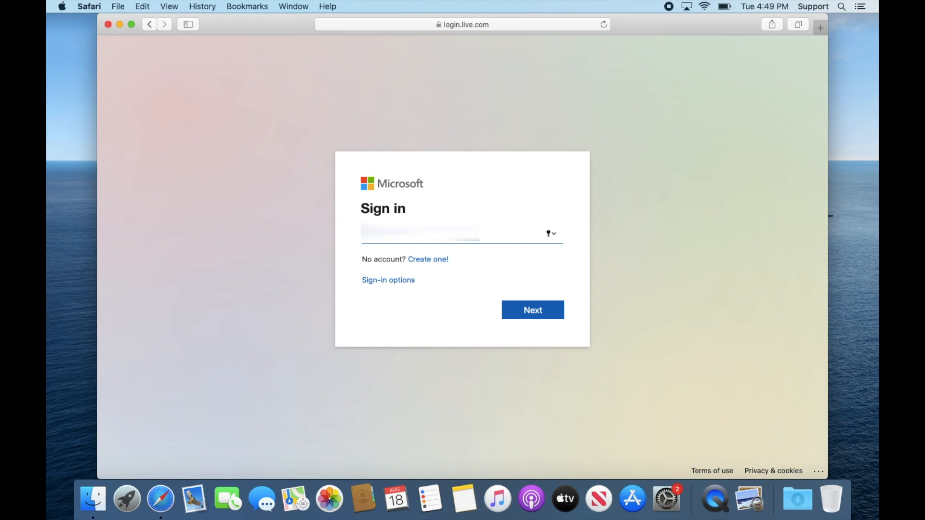
key("Return")
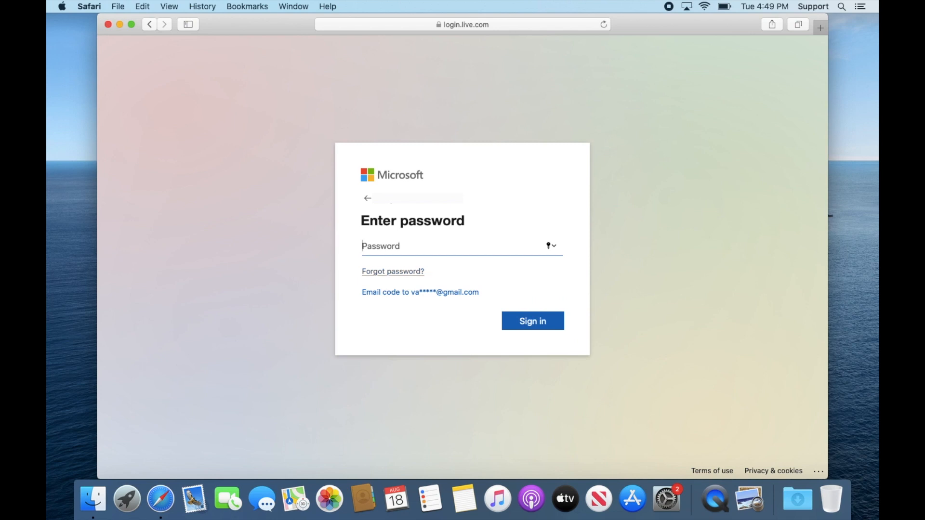
Enter the Microsoft account password and sign in.
type("••••••••••")
key("Return")
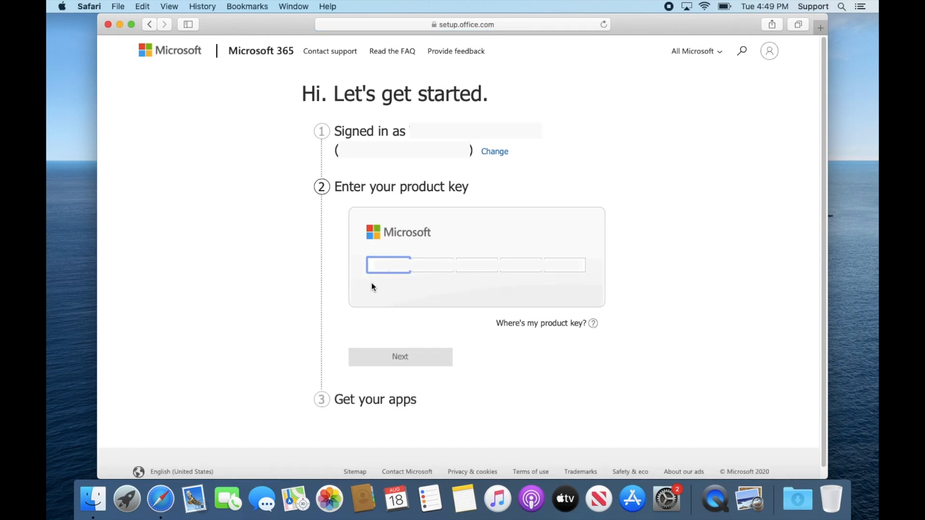
Paste the Office product key and confirm it.
key("super+v")
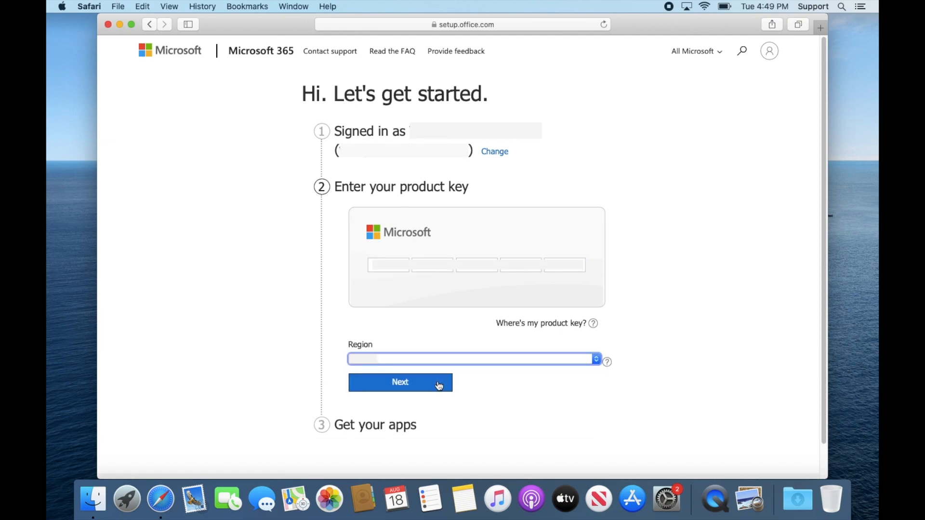
left_click(439, 385)
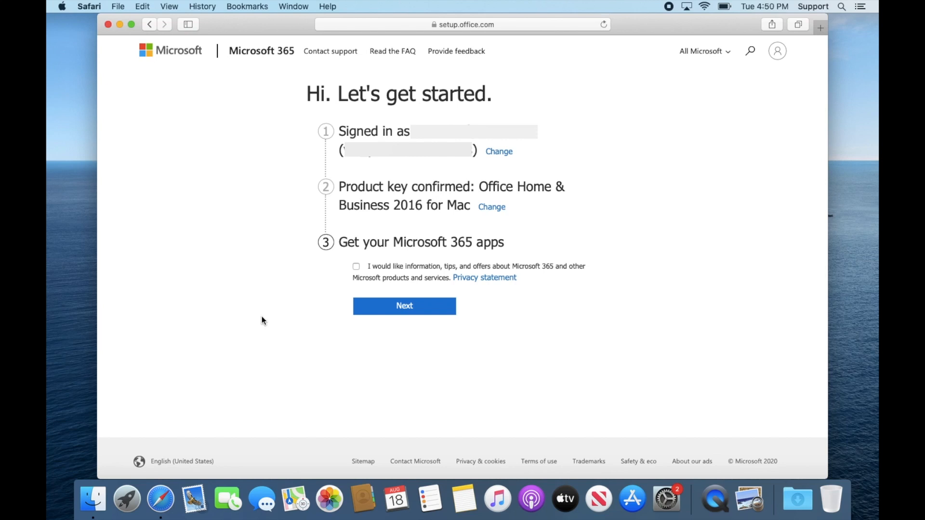
Continue to get the Microsoft 365 apps and go back to the account's subscriptions list.
left_click(367, 306)
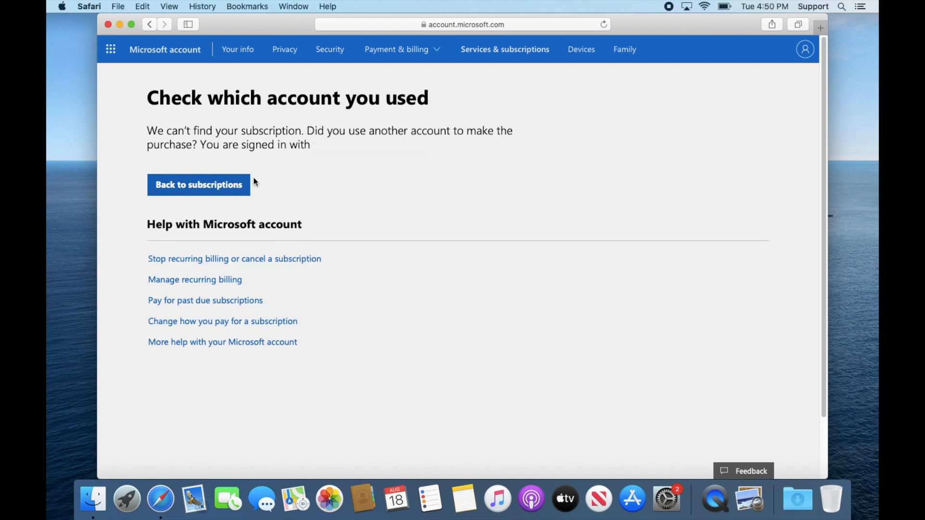
left_click(243, 185)
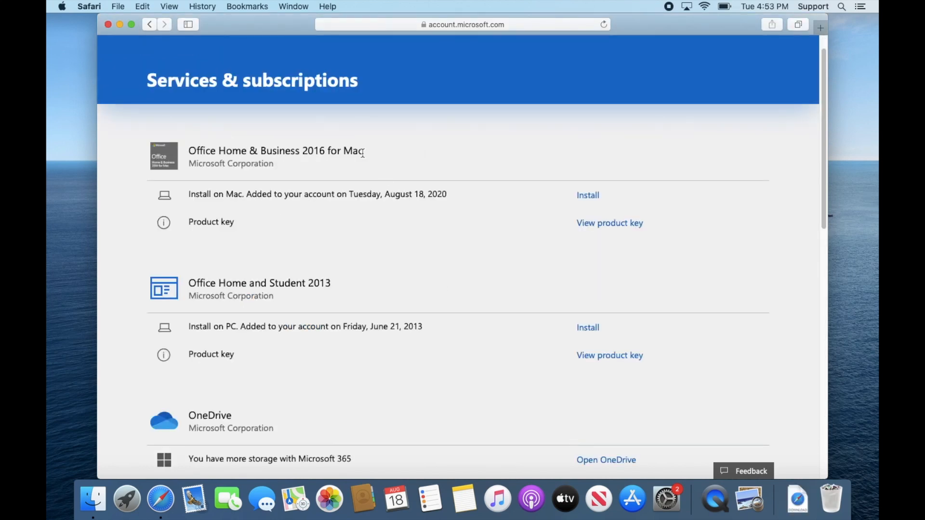
Download the Mac installer for Office Home & Business 2016 for Mac from the subscriptions list.
left_click_drag(363, 153, 188, 152)
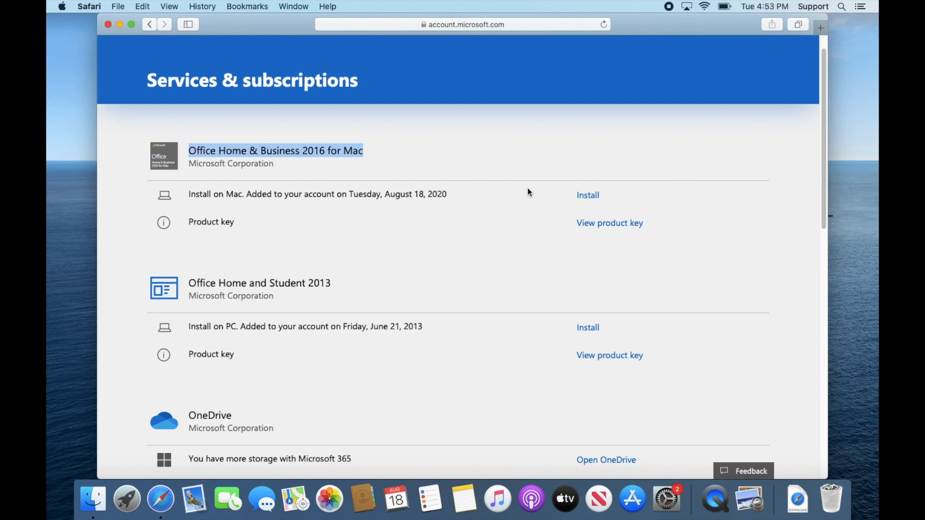
left_click(588, 195)
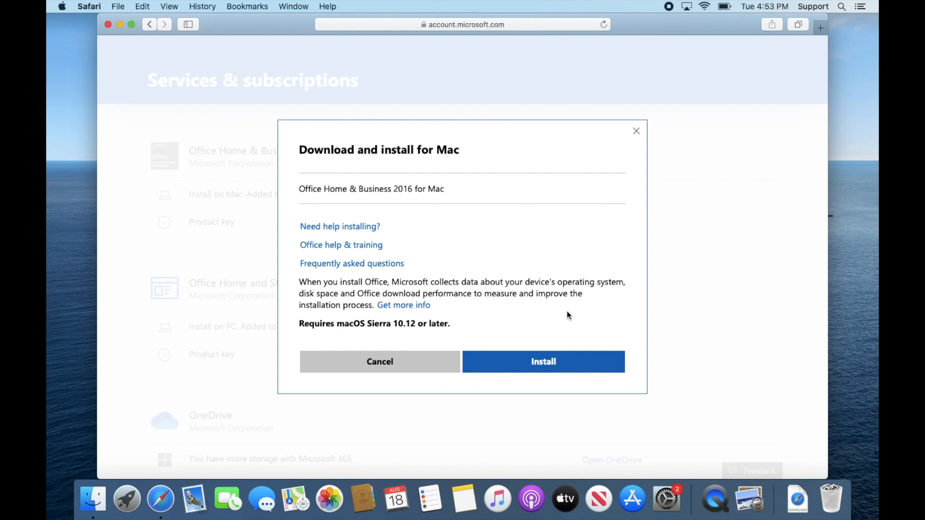
left_click(560, 362)
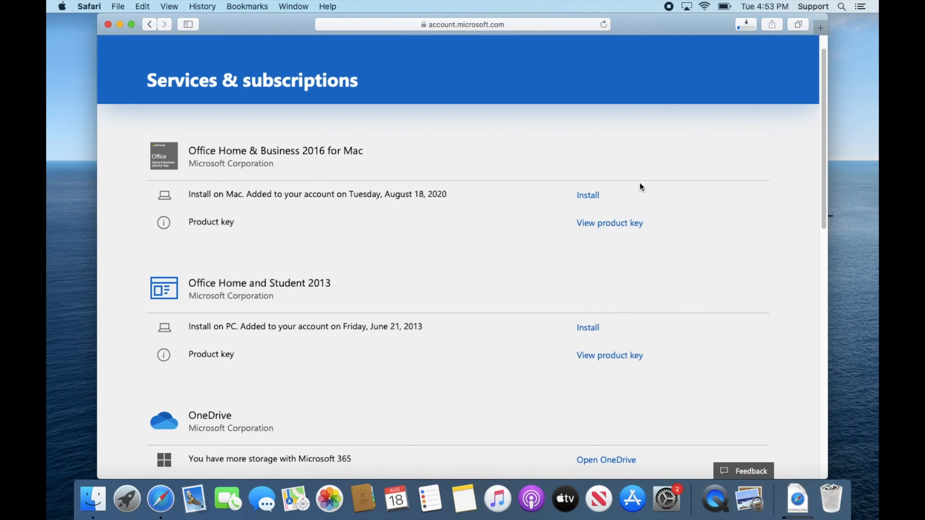
Open the downloaded Microsoft_Office_16.16.20081000_Installer.pkg from the browser downloads.
left_click(742, 28)
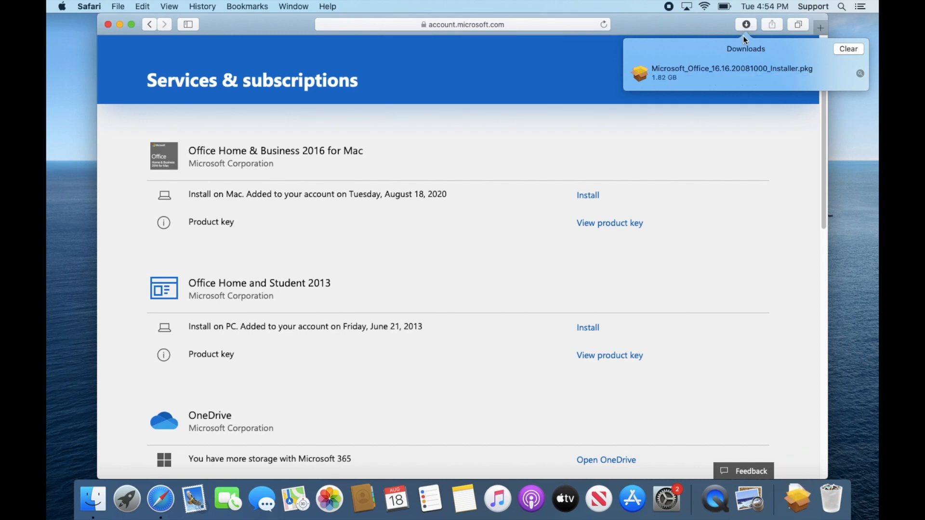
left_click(752, 66)
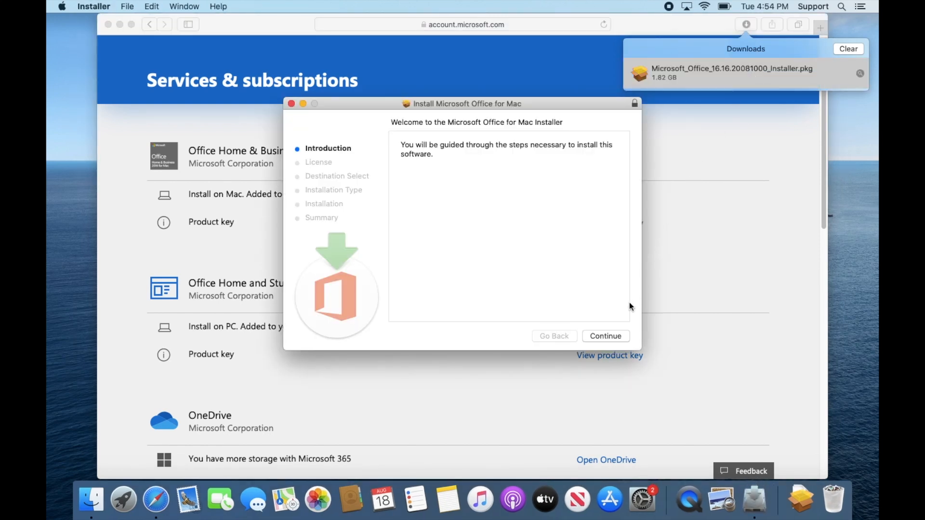
Proceed through the Office installer, agree to the license agreement and start the standard installation.
left_click(611, 335)
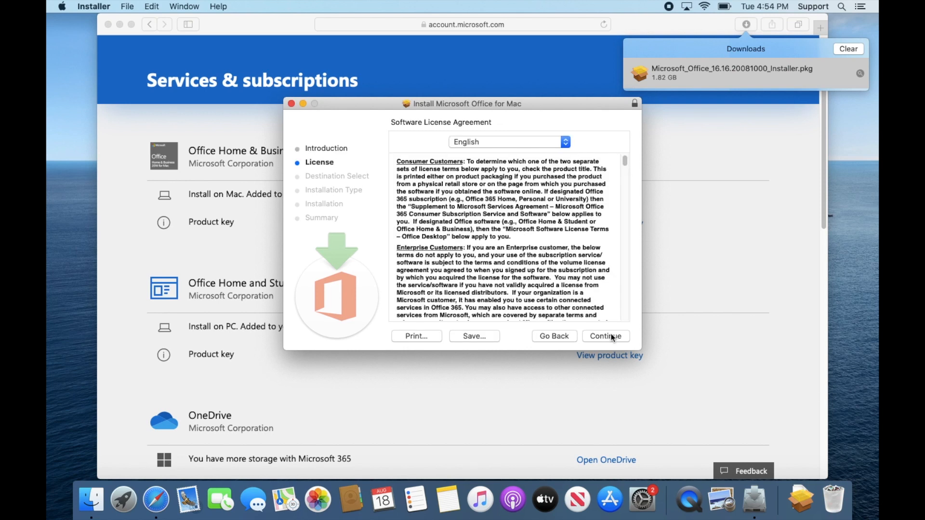
left_click(611, 336)
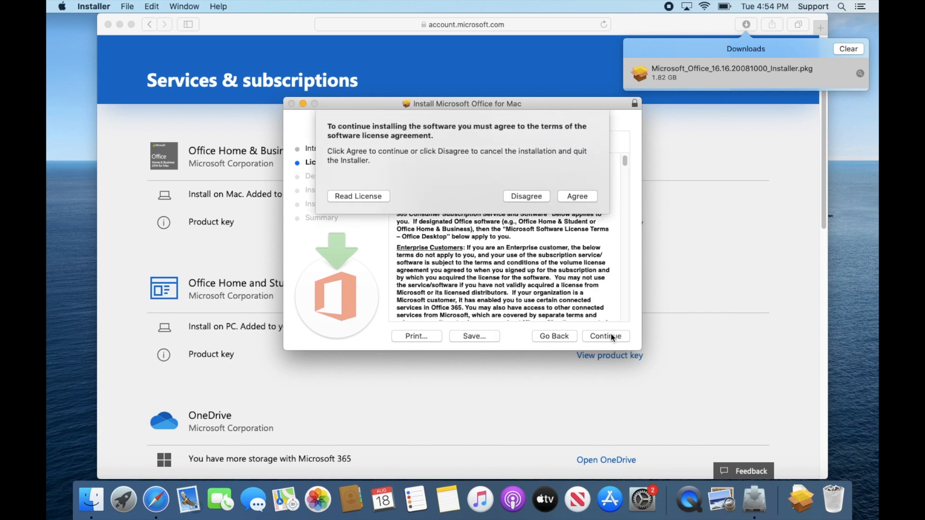
left_click(577, 197)
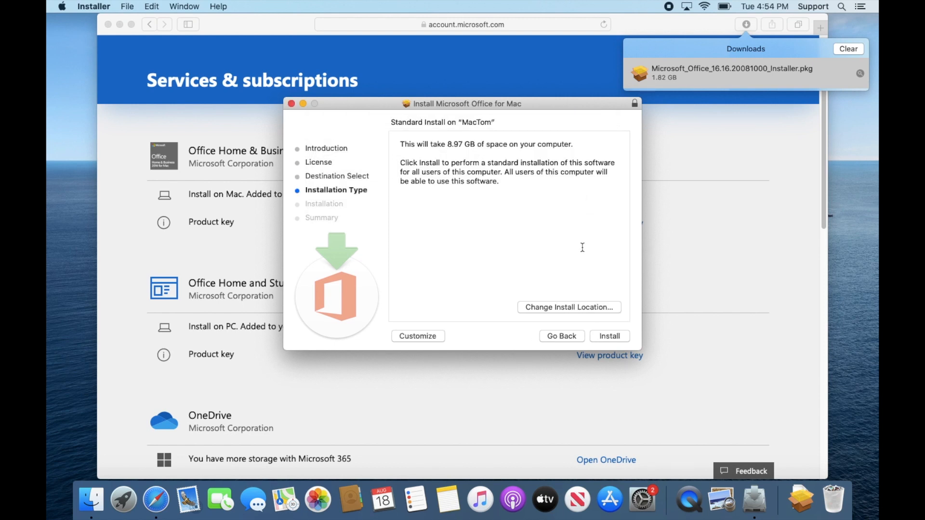
left_click(603, 338)
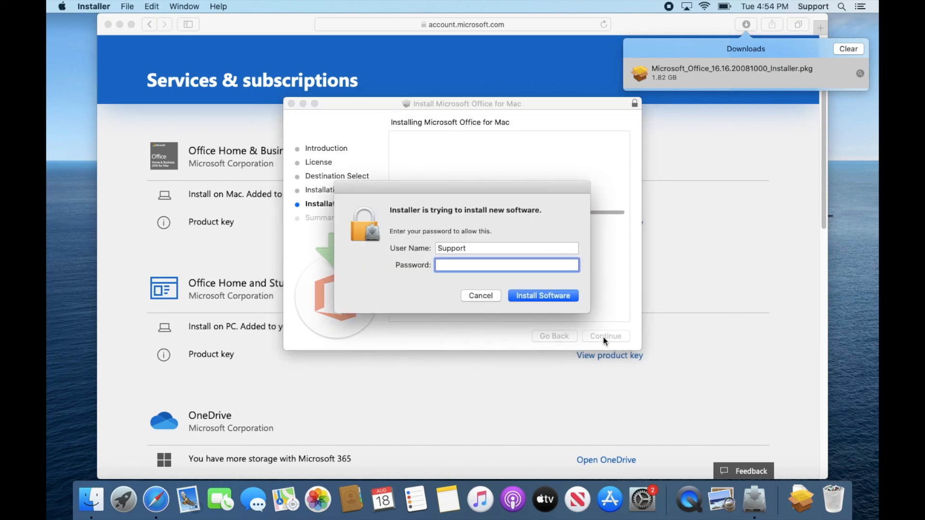
Enter the Mac administrator password to allow the software installation.
type("•••••••")
left_click(553, 299)
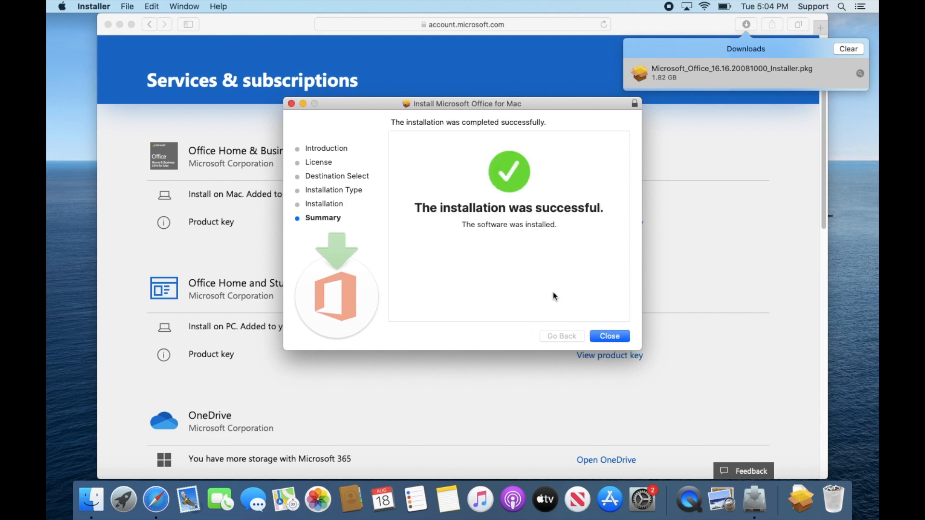
Close the finished installer and move the installer package to the Trash.
left_click(604, 336)
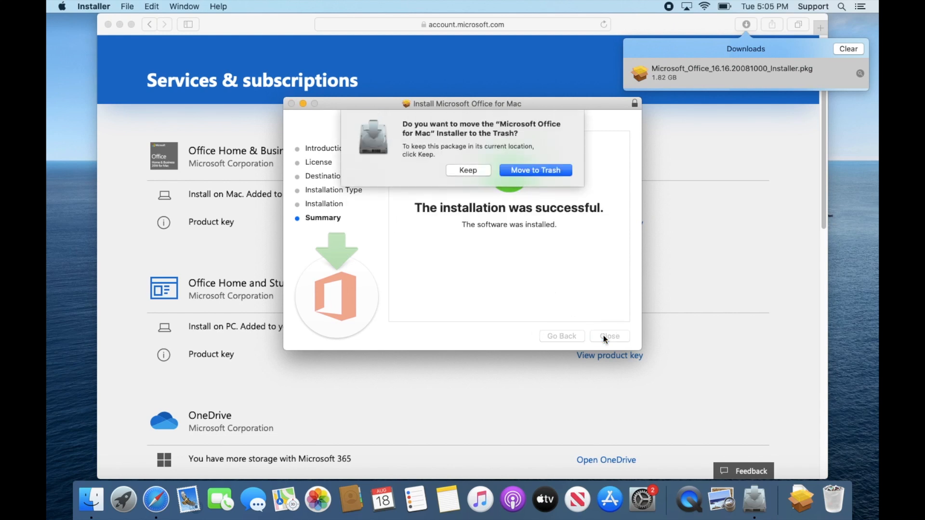
left_click(532, 172)
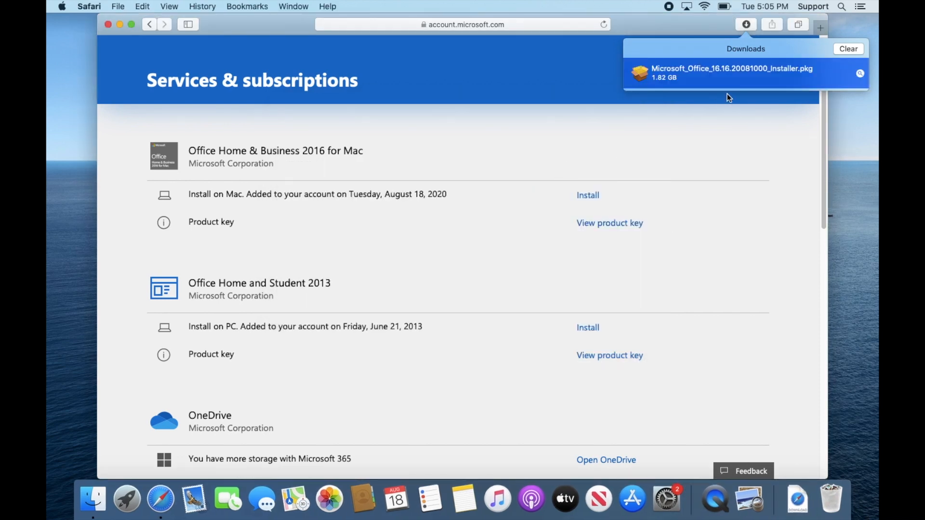
Clear the browser downloads list and close the browser window.
left_click(840, 47)
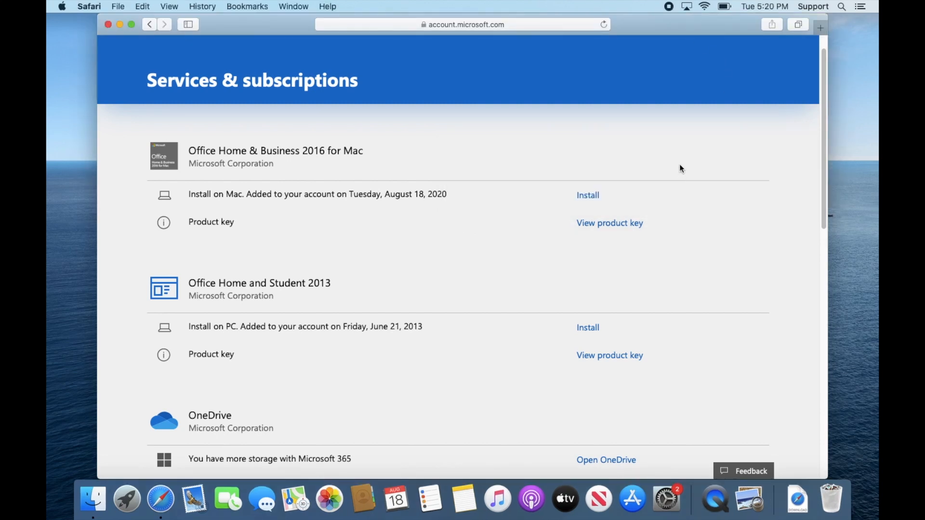
left_click(109, 25)
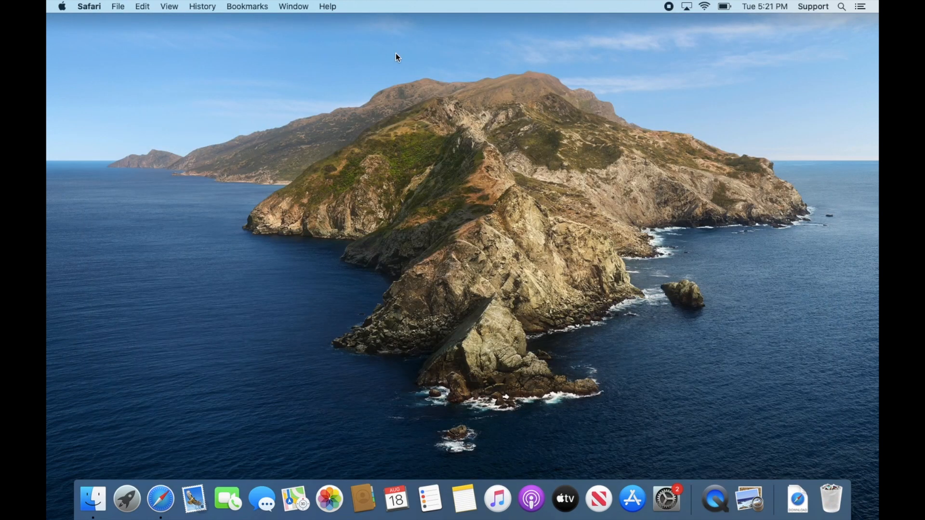
Search Spotlight for word and add the Word application to the Dock.
left_click(841, 7)
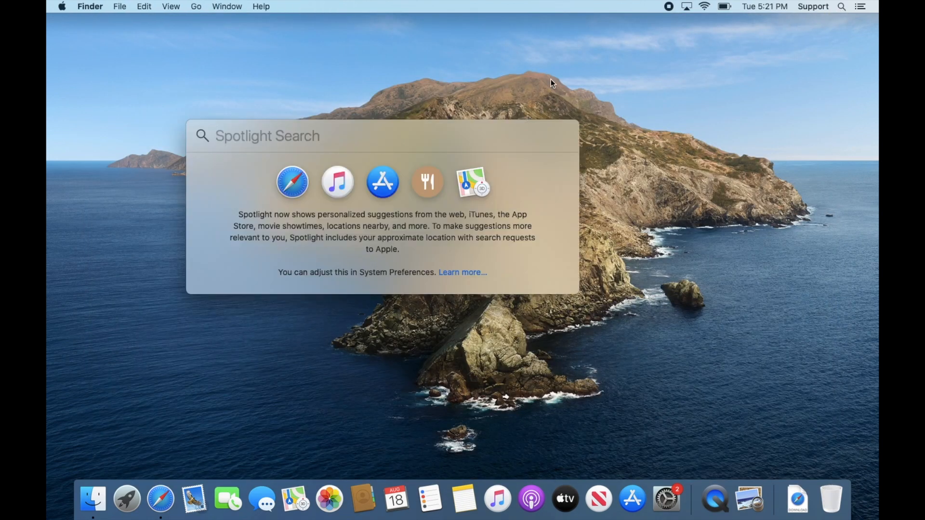
type("word")
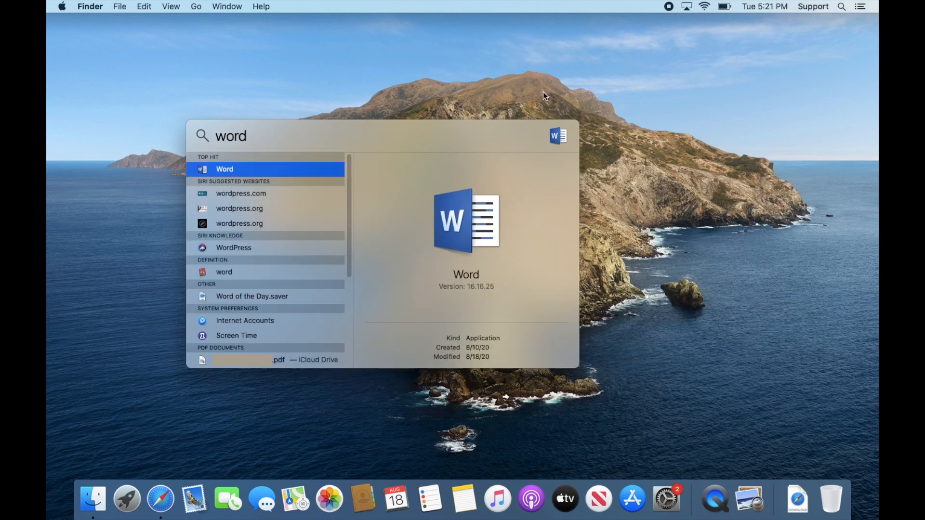
left_click_drag(249, 169, 186, 509)
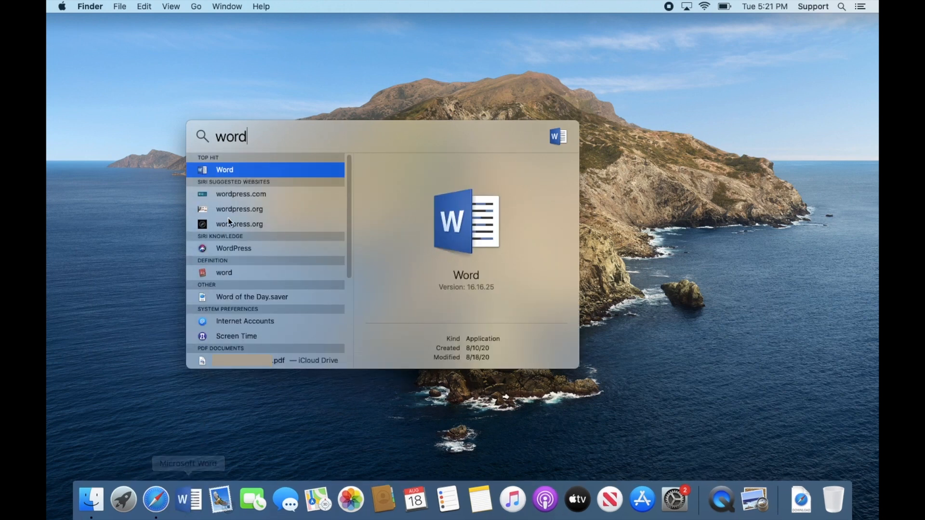
Change the Spotlight search to excel and add the Excel application to the Dock.
key("BackSpace")
key("BackSpace")
key("BackSpace")
key("BackSpace")
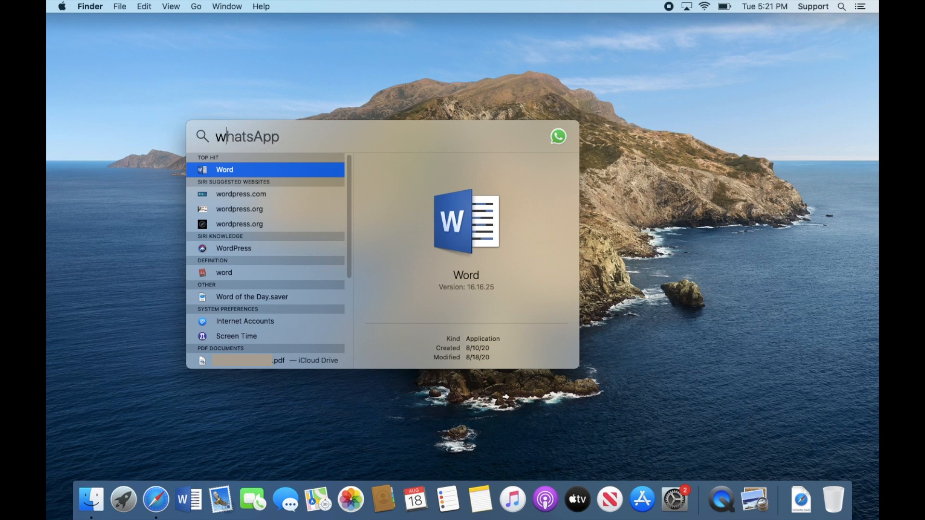
type("excel")
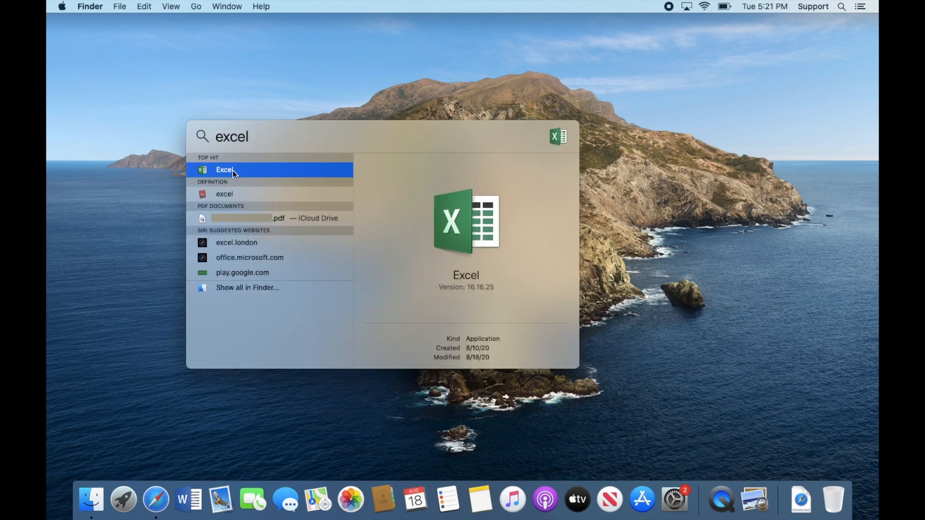
left_click_drag(167, 368, 215, 499)
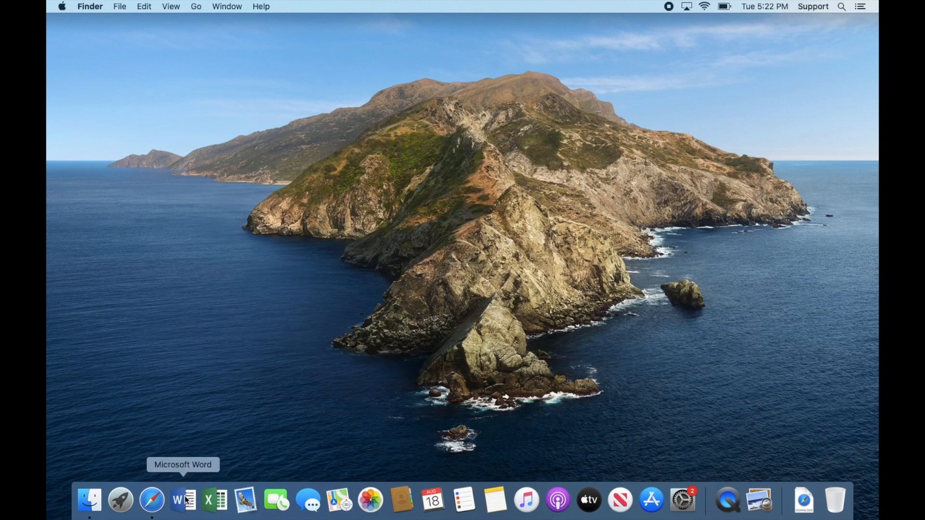
Launch Word and finish first-run setup with the Colorful theme and no enhanced error reporting.
left_click(186, 500)
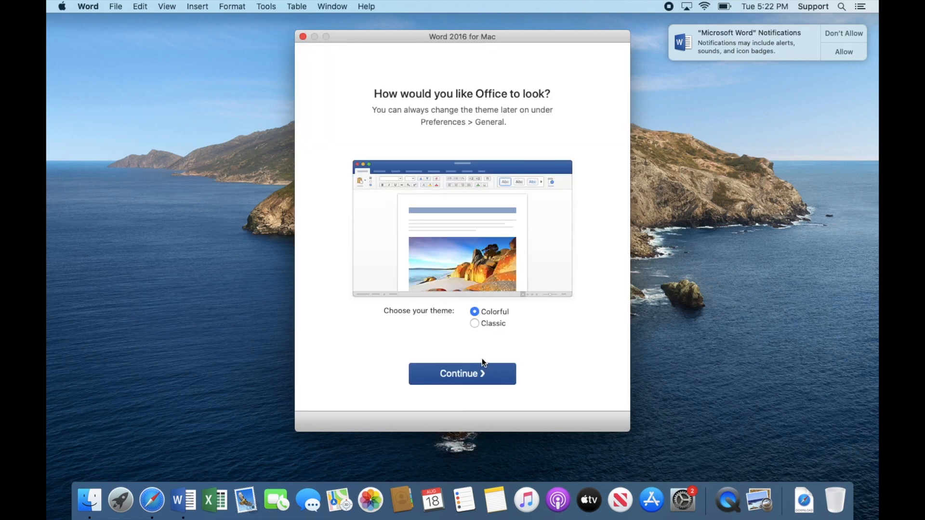
left_click(484, 371)
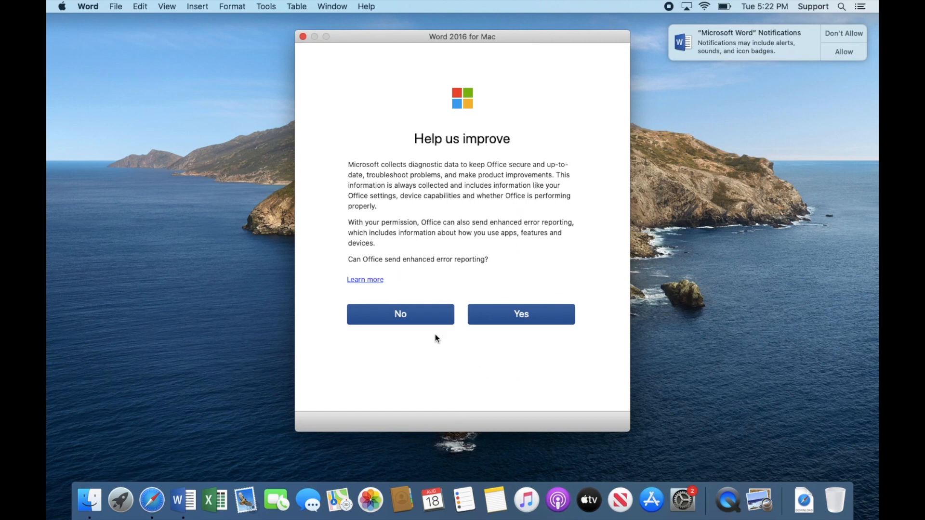
left_click(421, 321)
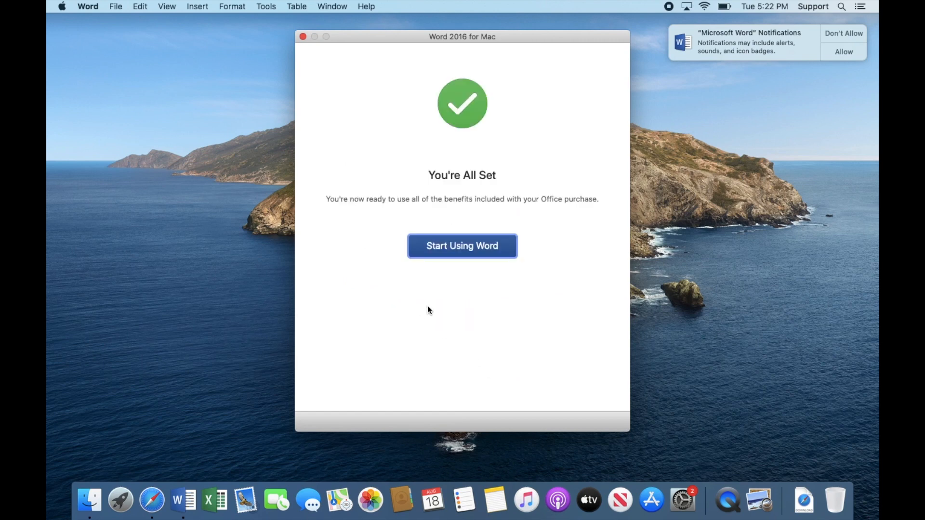
left_click(454, 253)
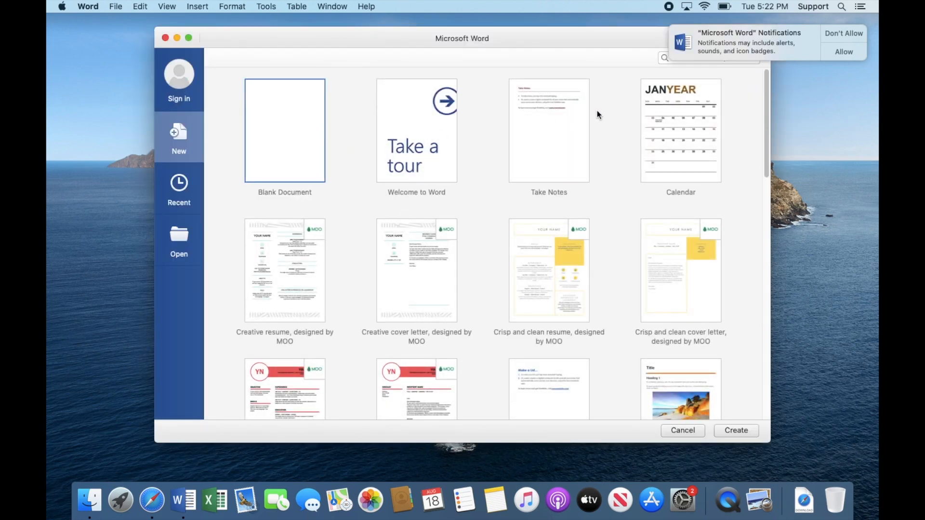
Allow Word notifications and type Test into a new blank document.
left_click(837, 51)
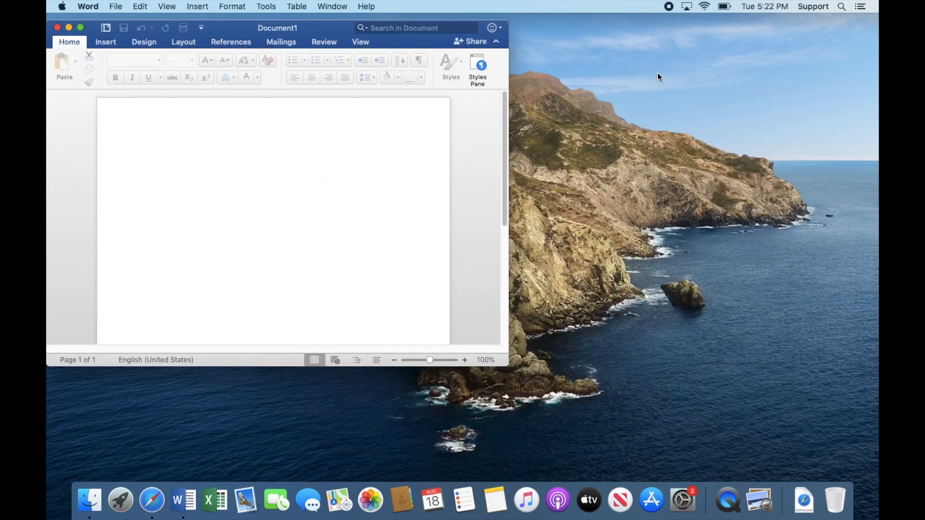
type("T")
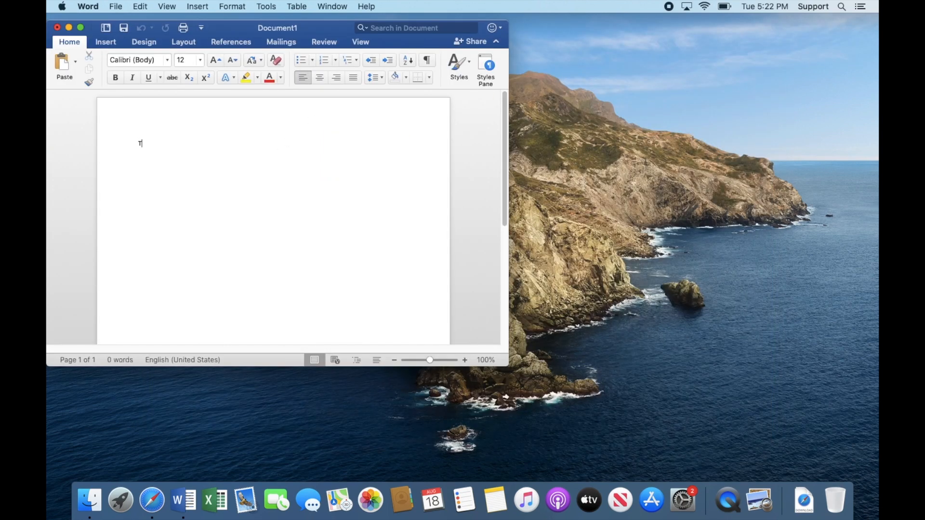
type("est")
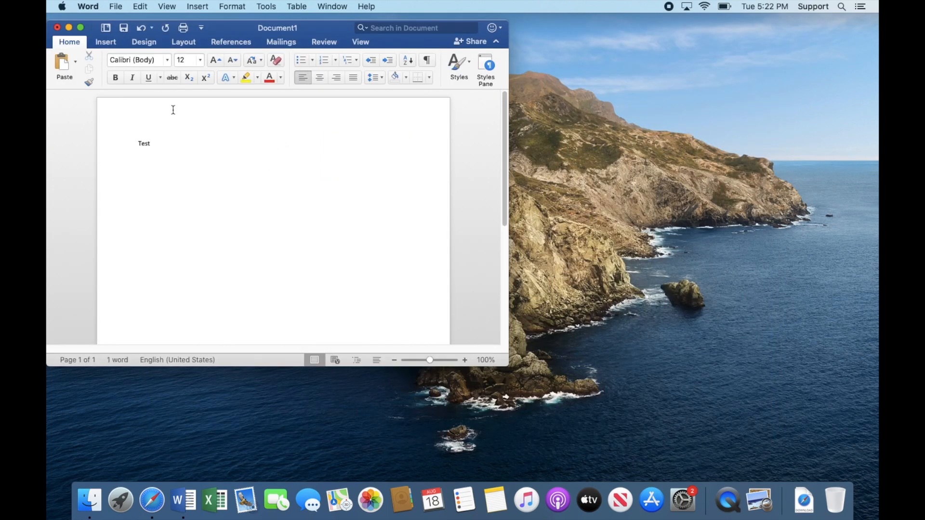
Close the test document without saving it.
left_click(55, 28)
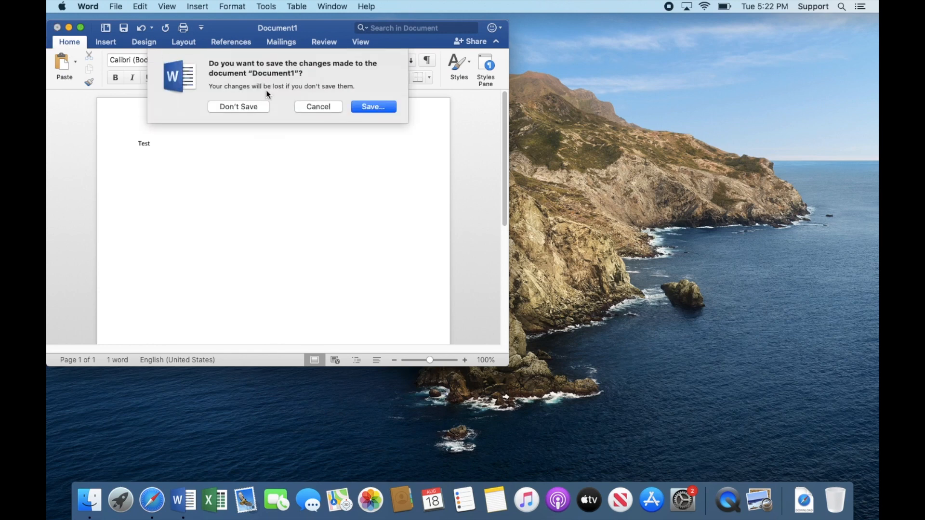
left_click(256, 105)
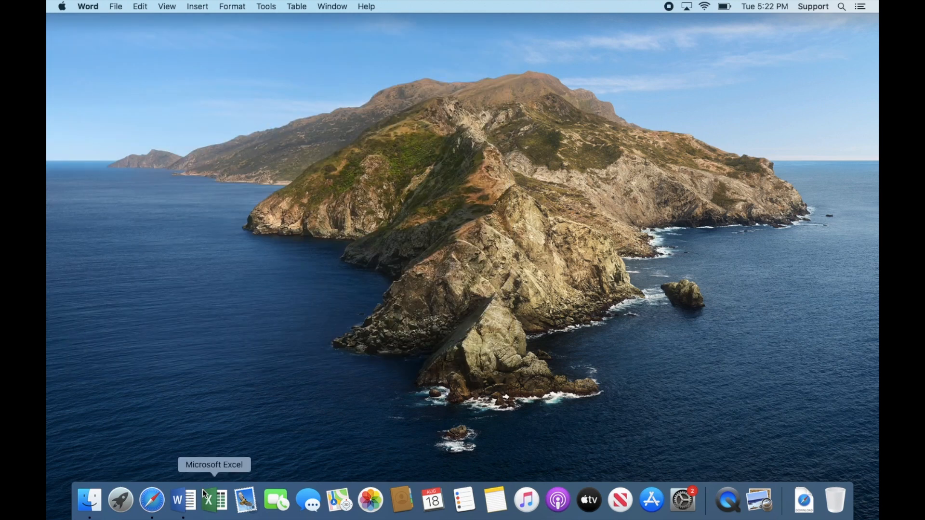
Launch Excel and complete its first-run setup, declining enhanced error reporting.
left_click(216, 501)
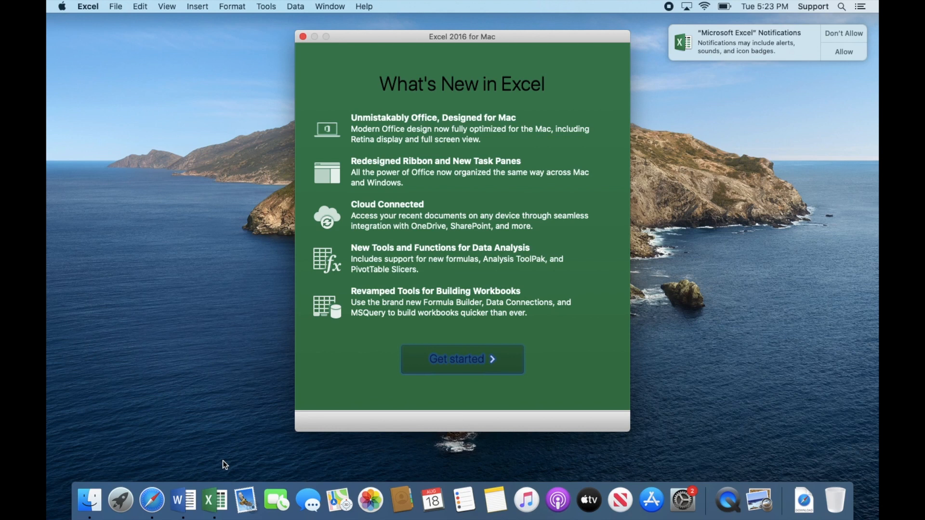
left_click(447, 369)
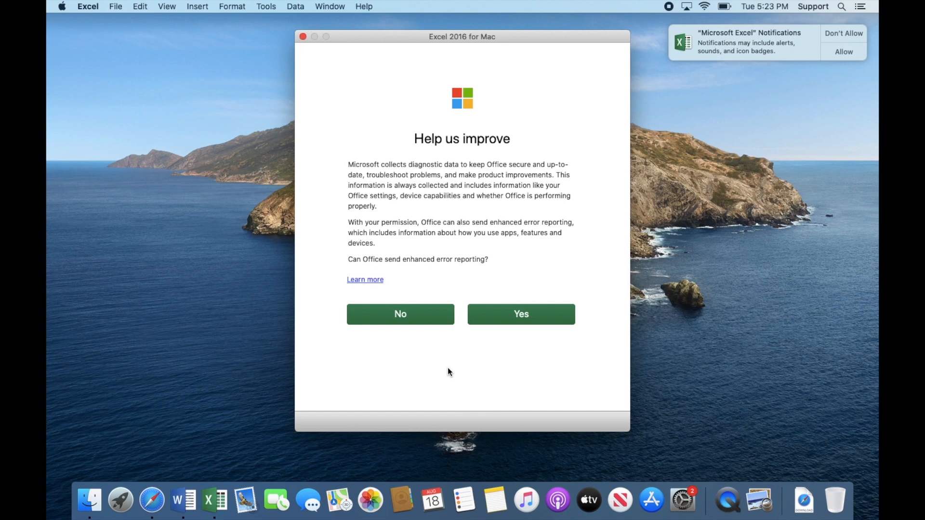
left_click(415, 316)
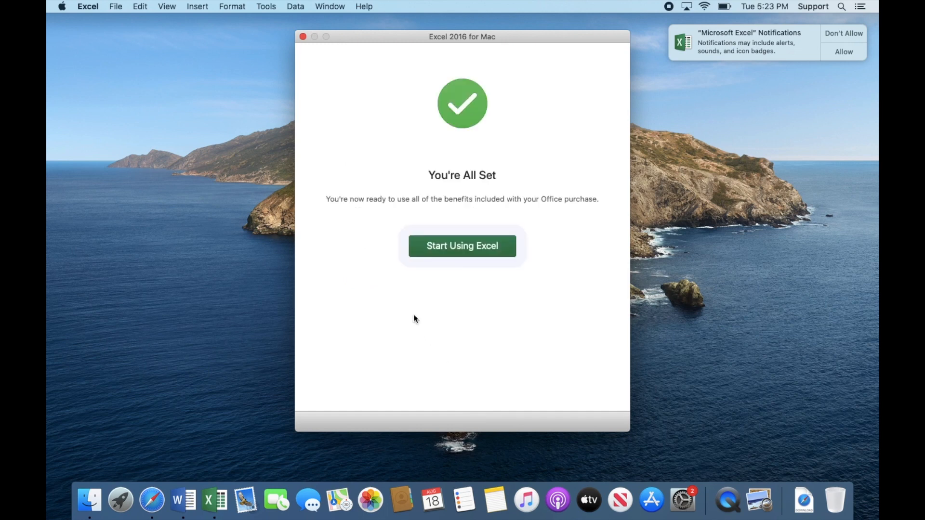
left_click(450, 254)
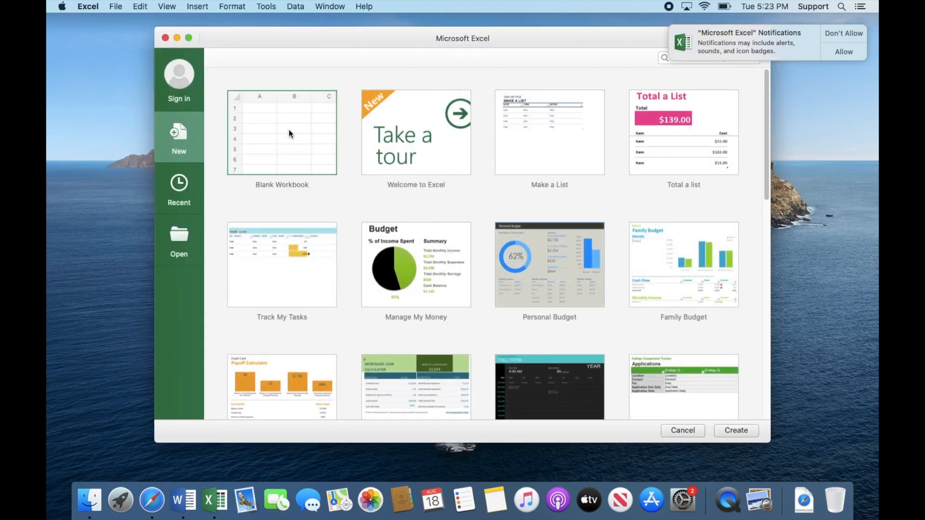
Allow Excel notifications and open a blank workbook.
left_click(834, 52)
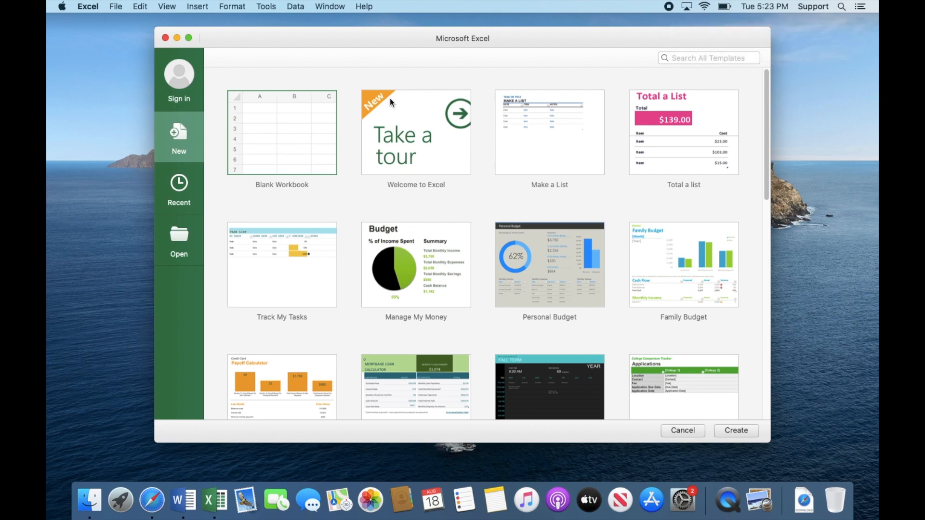
double_click(287, 118)
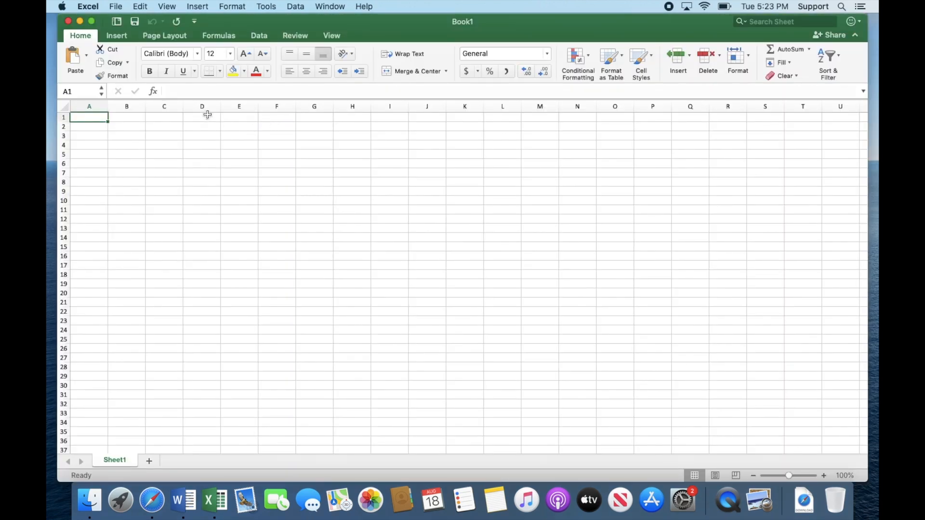